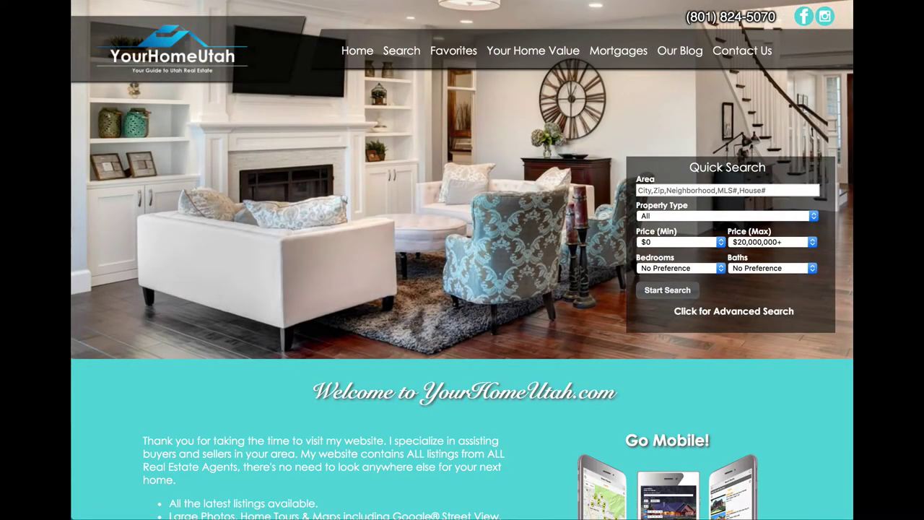
Step: Open the Woodland featured property's details and bring its request-information form into view
scroll(372, 232, down, 10)
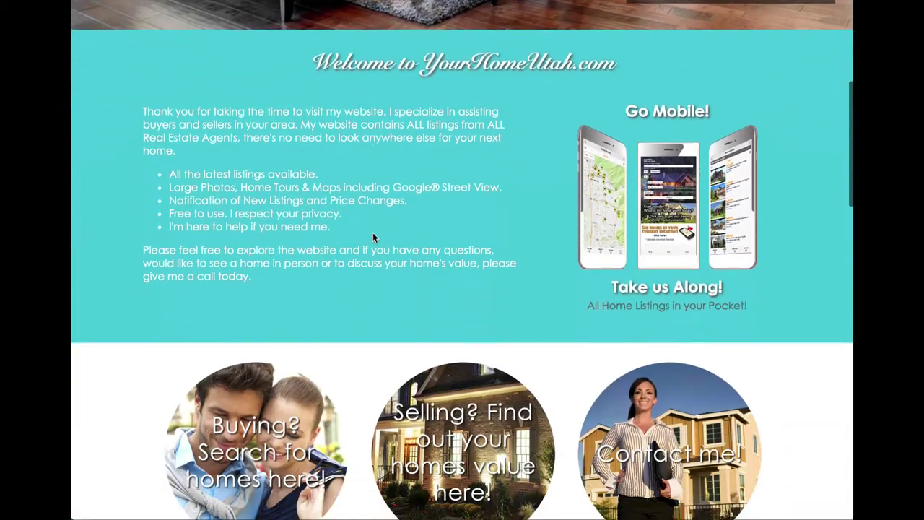
scroll(373, 236, down, 2)
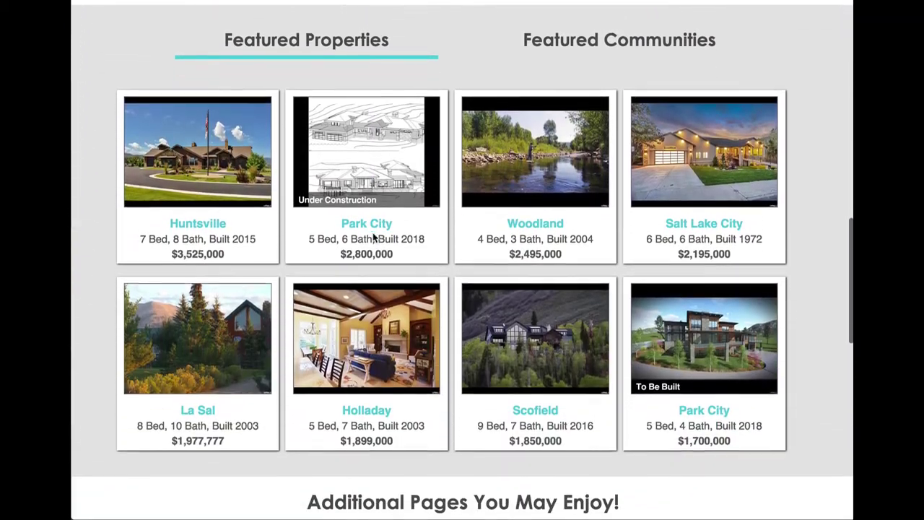
click(495, 169)
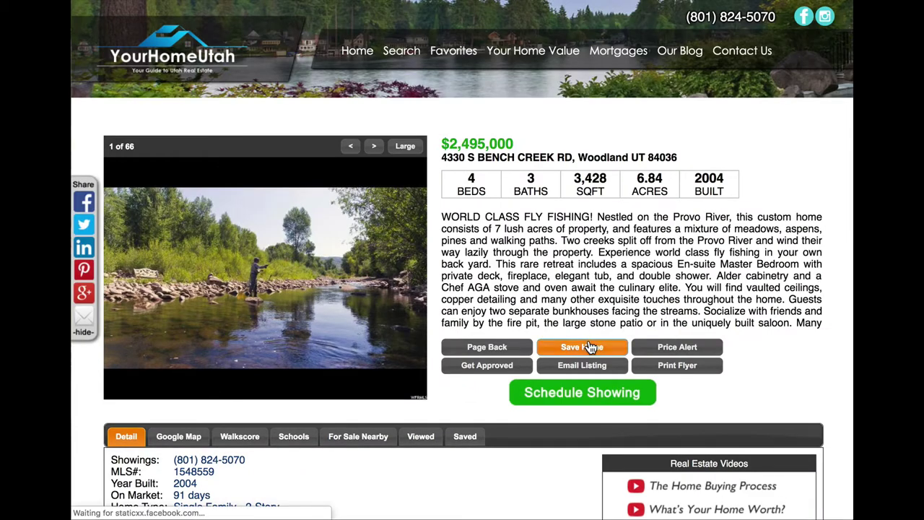
click(593, 393)
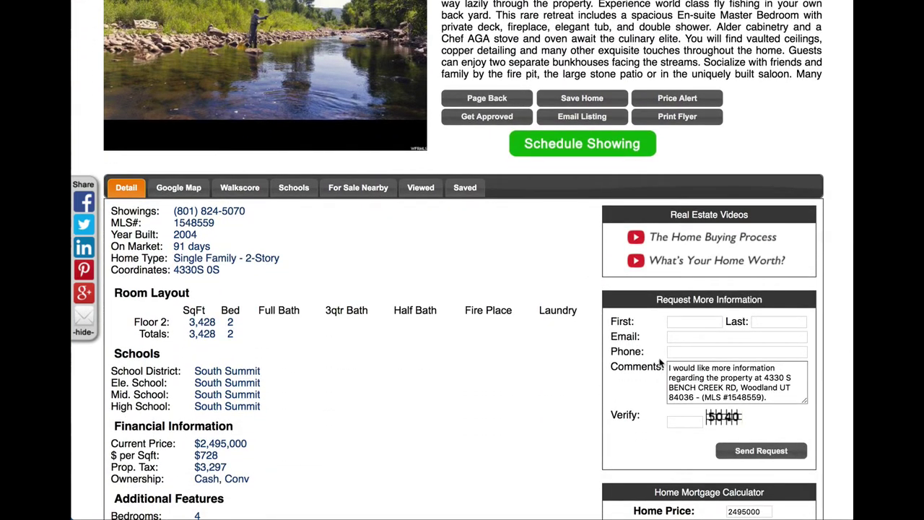
Step: Search homes by city with every Salt Lake - UT city checked, matching 2,969 homes
scroll(551, 380, up, 5)
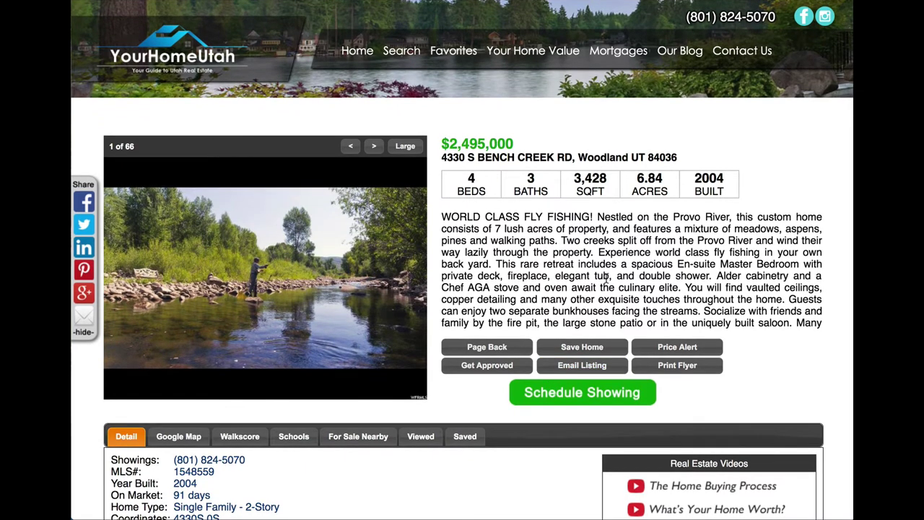
click(406, 65)
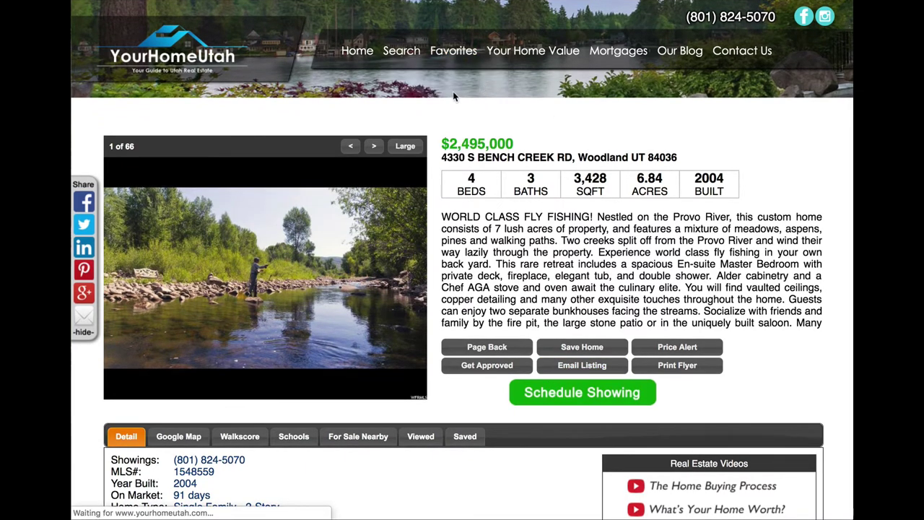
click(393, 184)
Step: Show the matching homes sorted by price, high to low
click(205, 156)
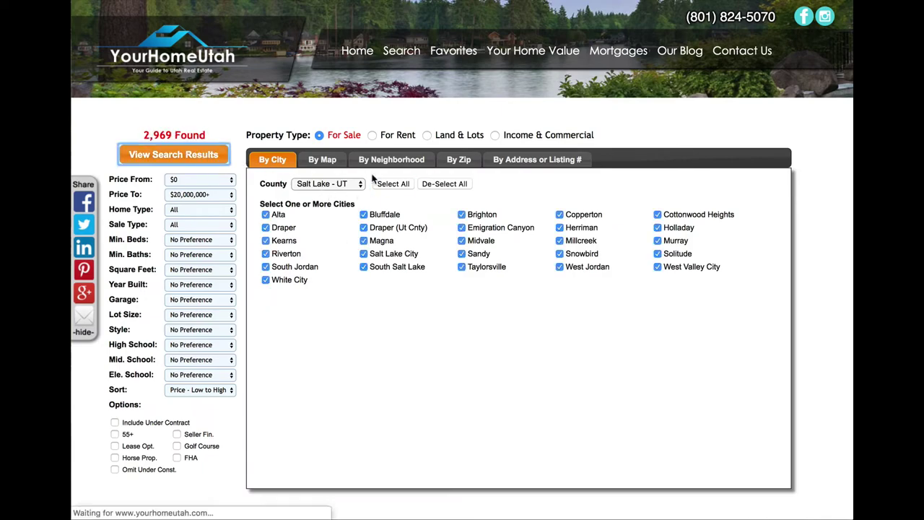
scroll(566, 215, down, 12)
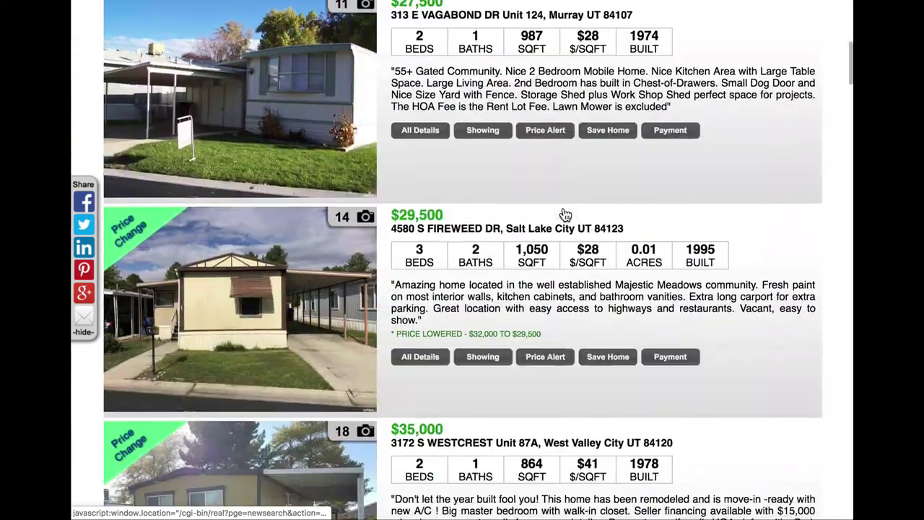
scroll(565, 214, down, 3)
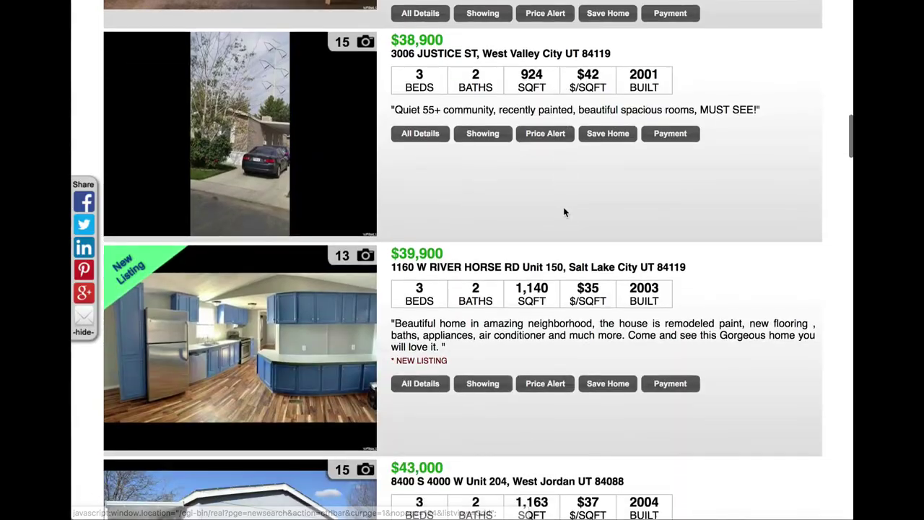
scroll(564, 207, up, 15)
click(186, 208)
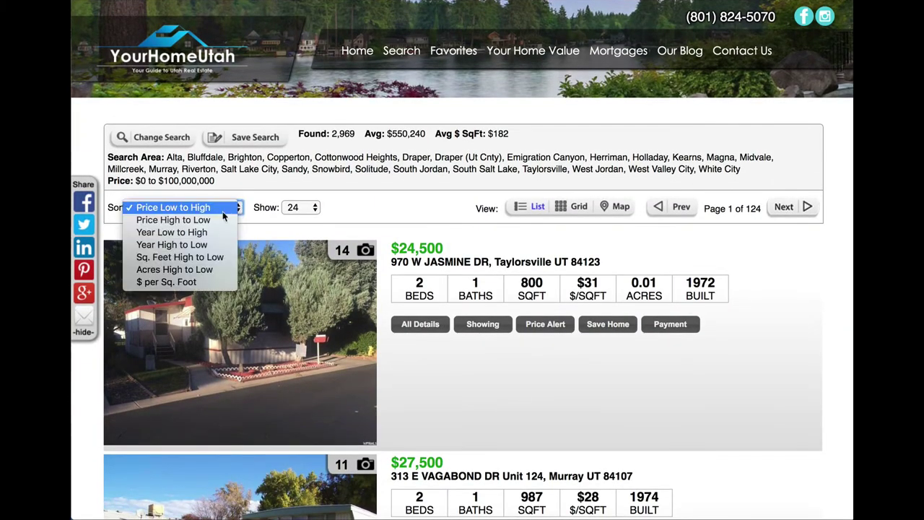
click(175, 219)
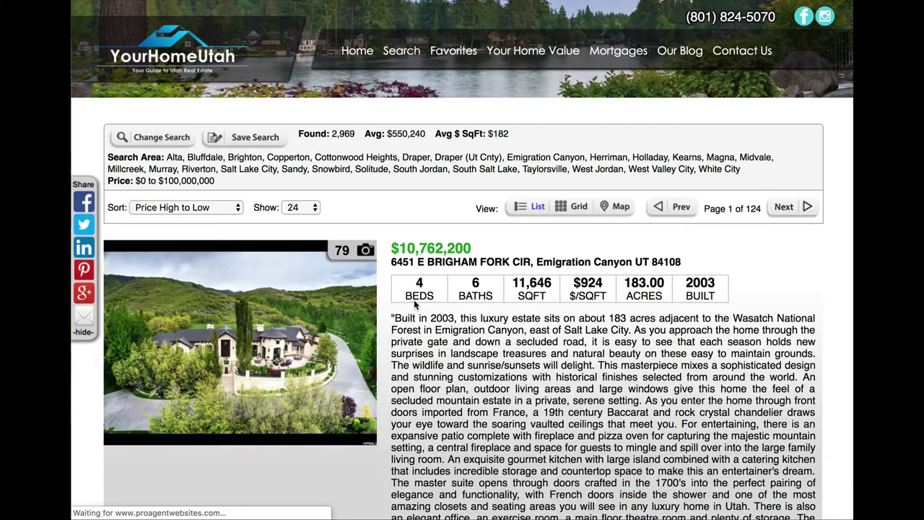
Step: Browse the full details of the most expensive listing, the $7,500,000 listing, and another listing
scroll(433, 296, down, 8)
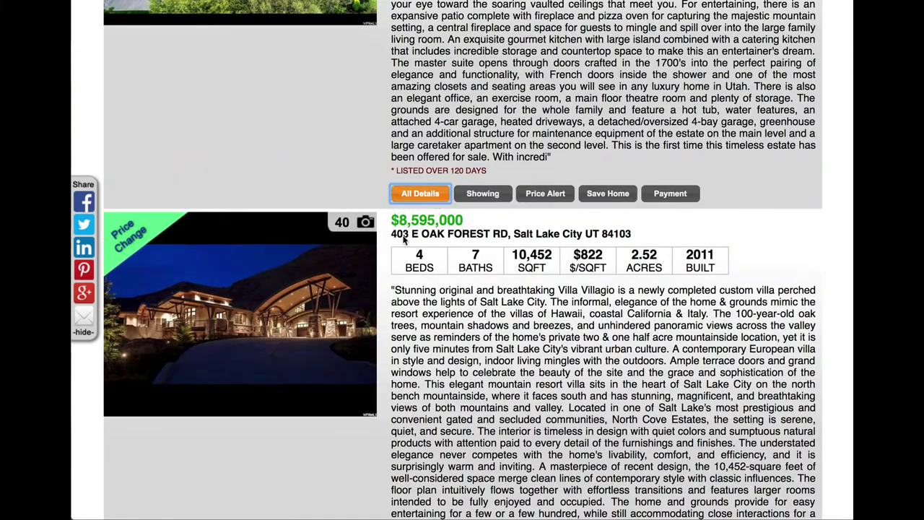
click(420, 194)
click(495, 347)
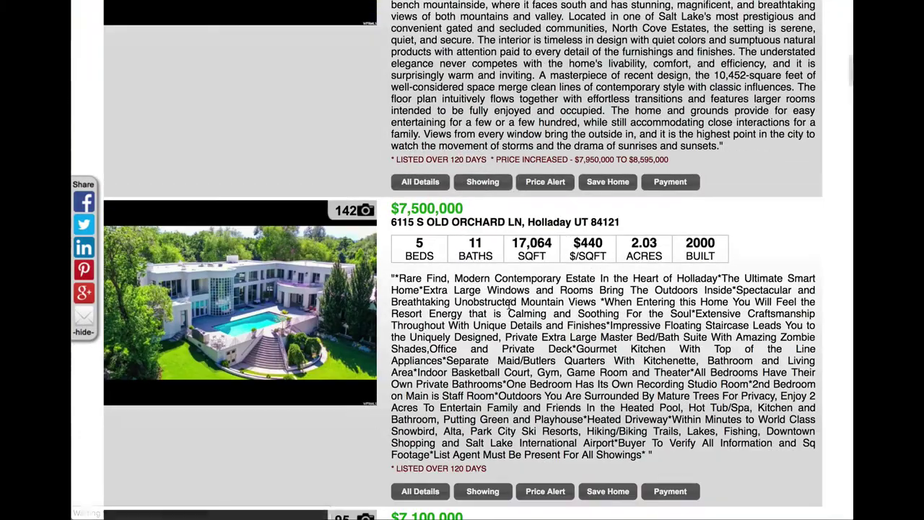
scroll(509, 304, down, 3)
click(421, 267)
scroll(546, 289, down, 3)
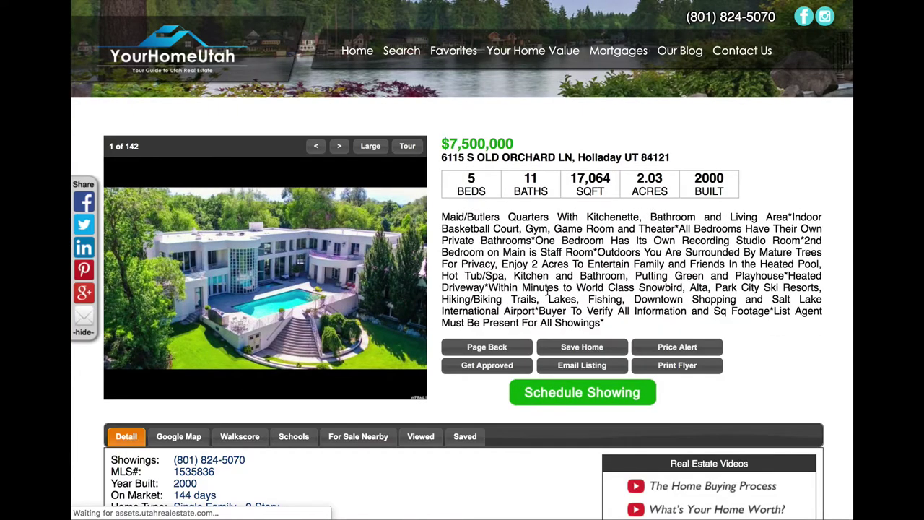
click(517, 346)
scroll(448, 253, down, 5)
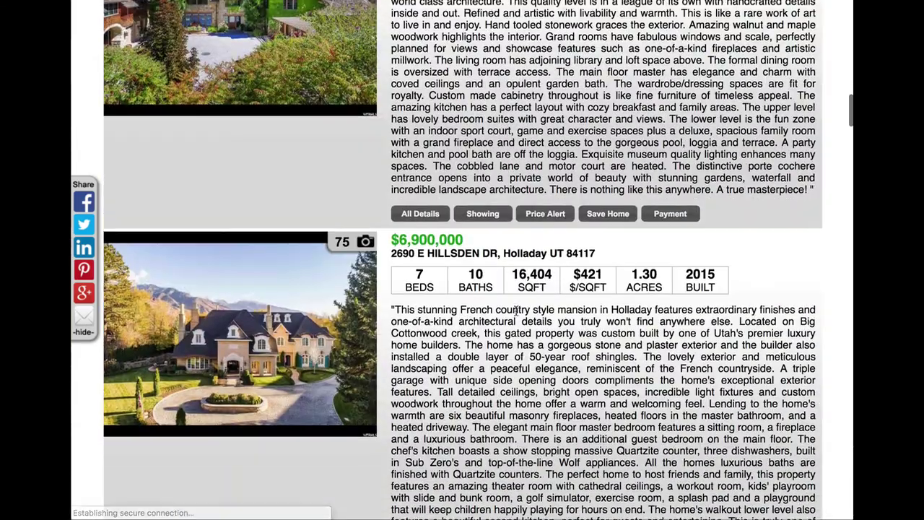
click(437, 211)
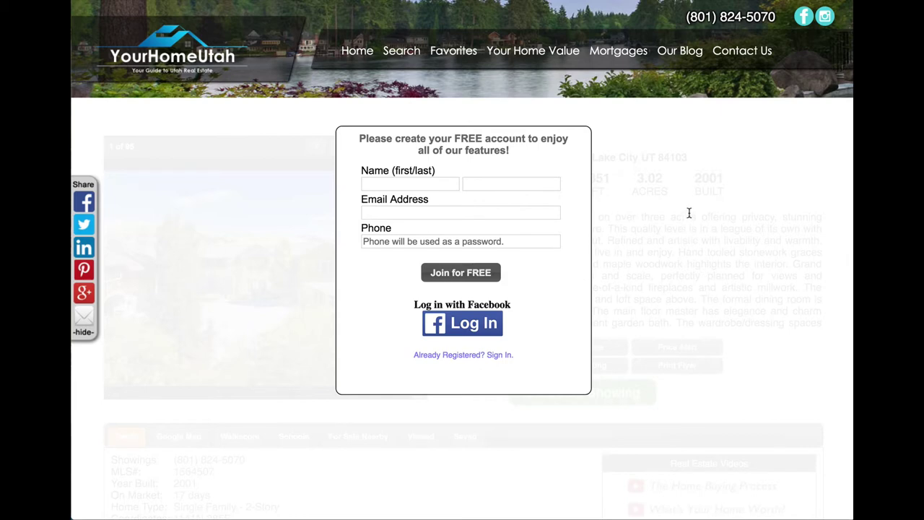
Step: Open Your Home Value and review its online estimate form for address, city, state and zip
click(535, 57)
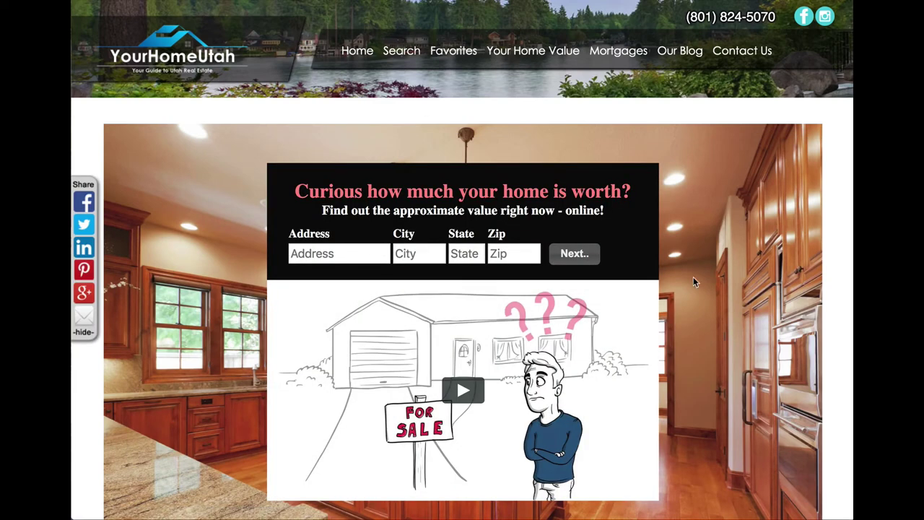
scroll(760, 268, down, 3)
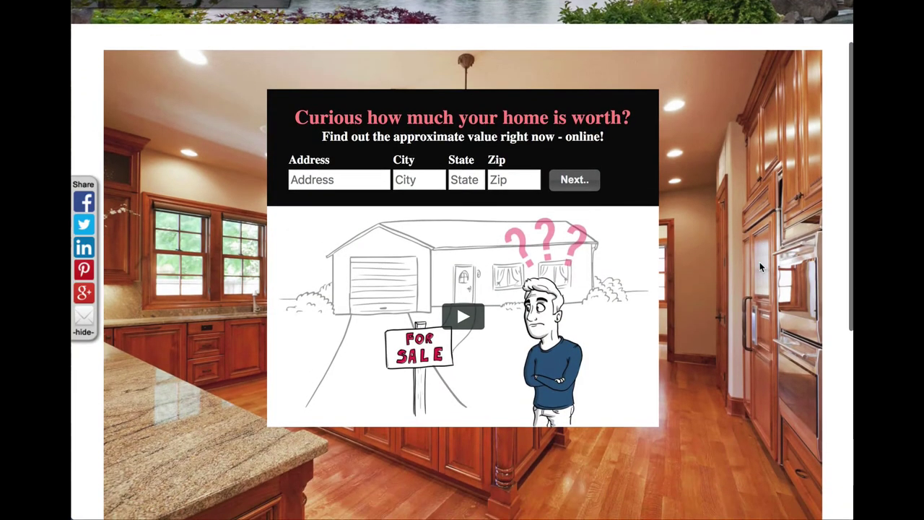
scroll(761, 267, down, 1)
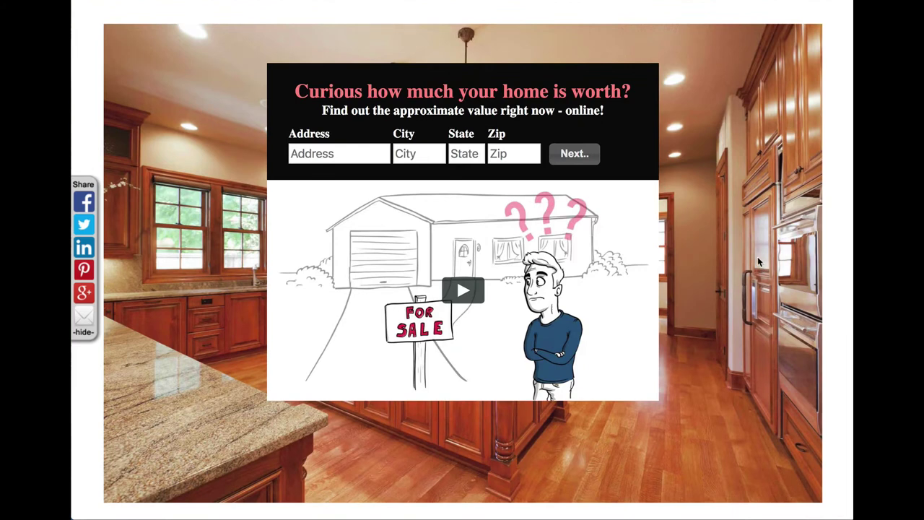
scroll(756, 264, up, 3)
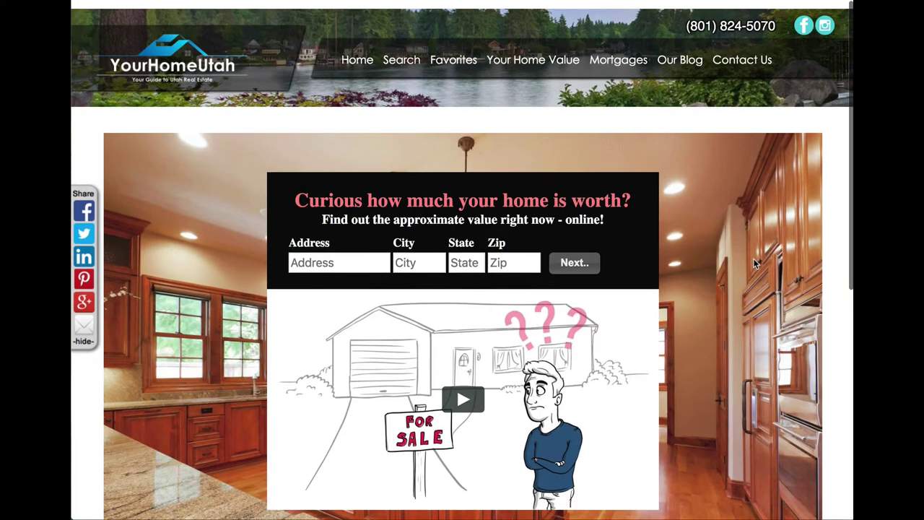
Step: Go to the back-end Contact Manager, then the SITE EDITOR overview of editing tools
click(756, 58)
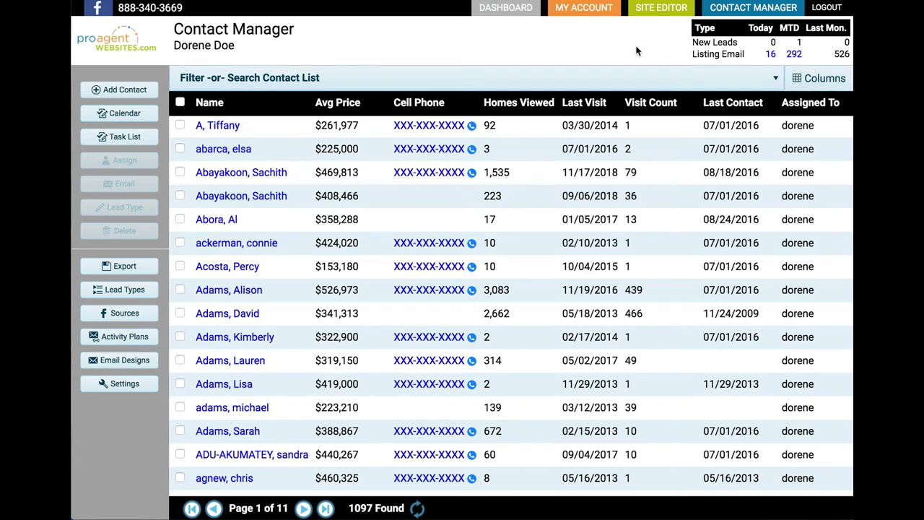
click(654, 16)
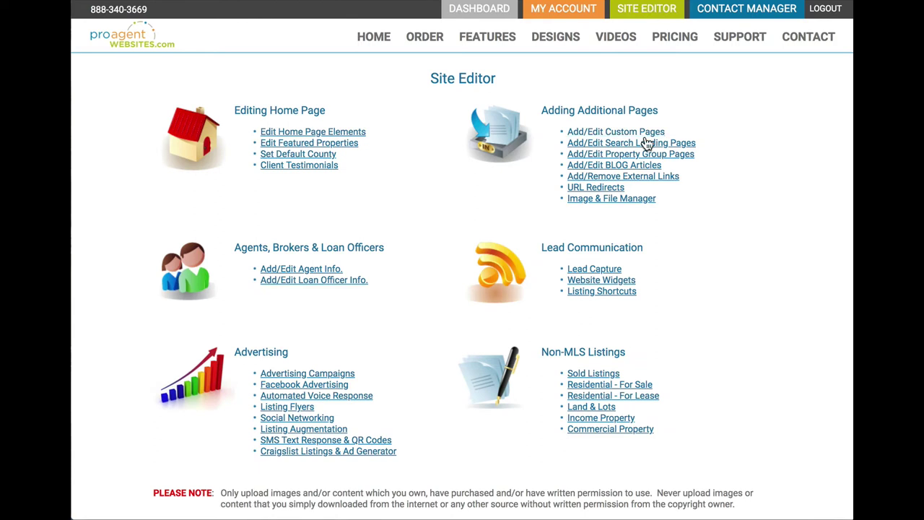
Step: Review the Lead Capture settings, then return to the Contact Manager's 1,097 contacts
click(603, 270)
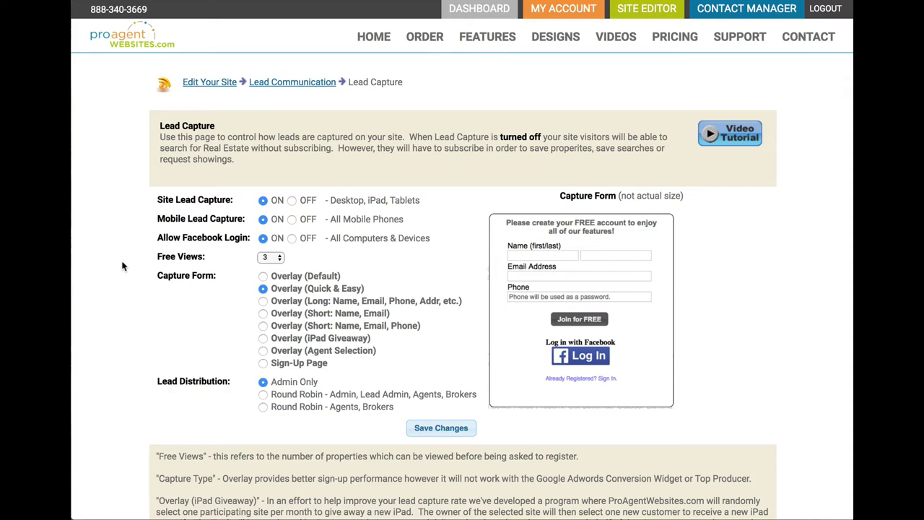
click(613, 45)
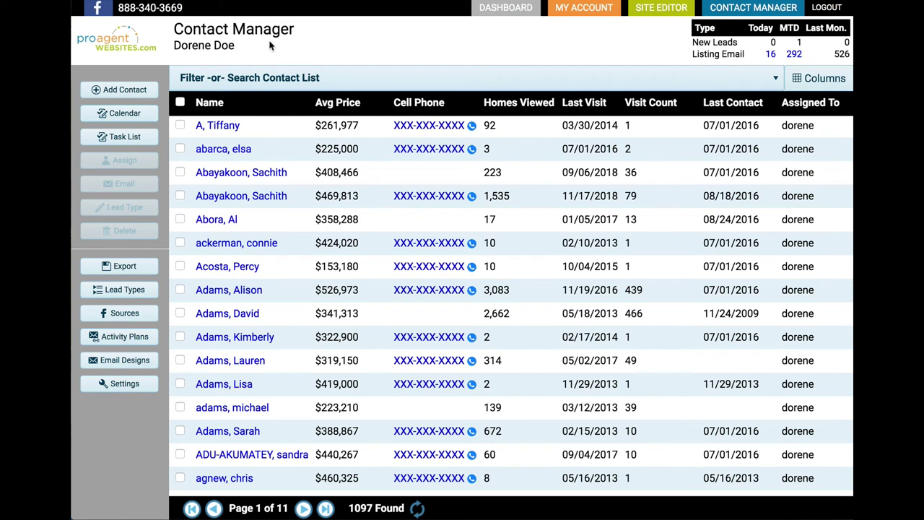
click(138, 96)
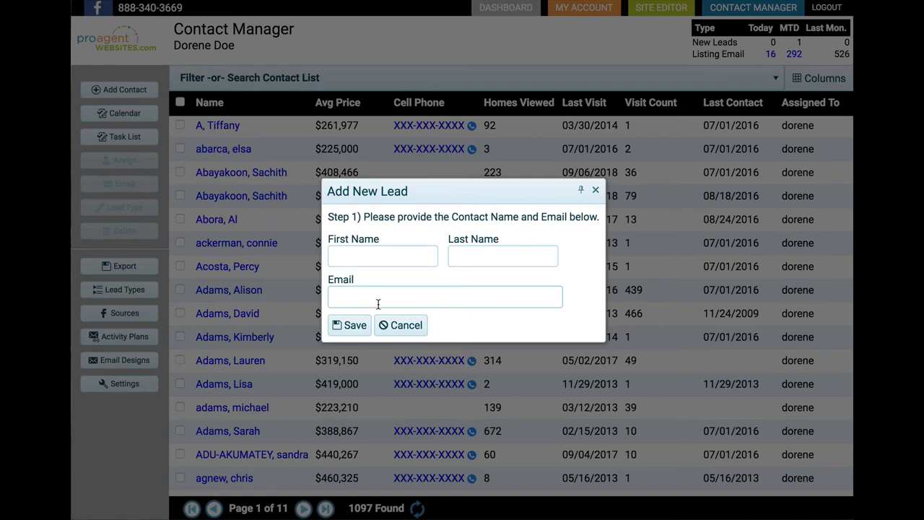
click(404, 325)
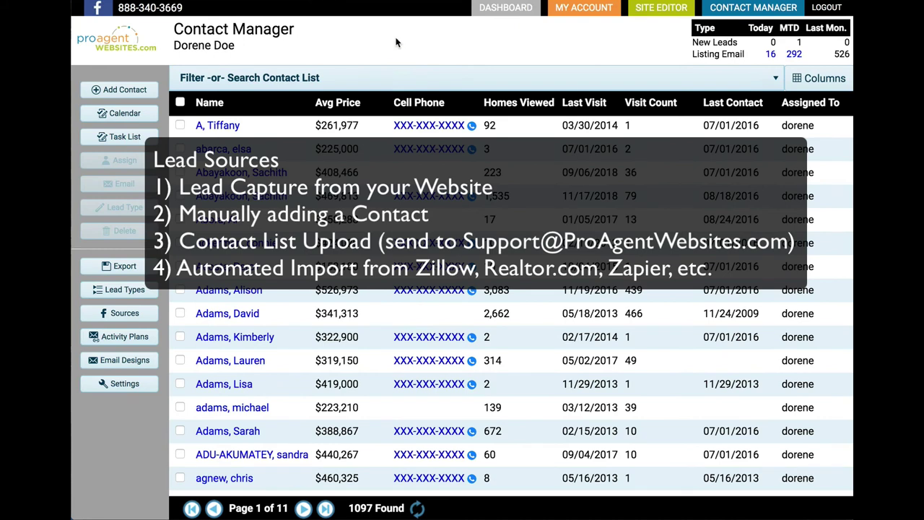